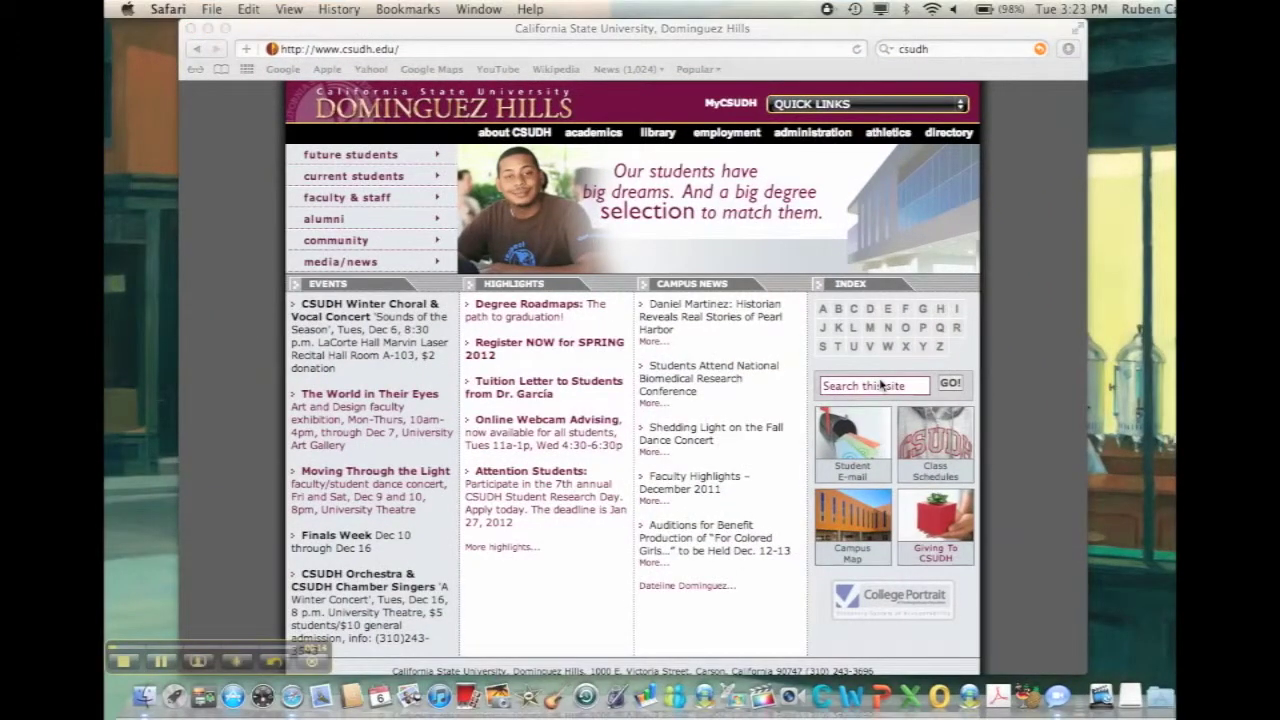
Jump to the B entries of the CSUDH site index to reach the Blackboard Learn login
{"action": "left_click", "coordinate": [838, 310]}
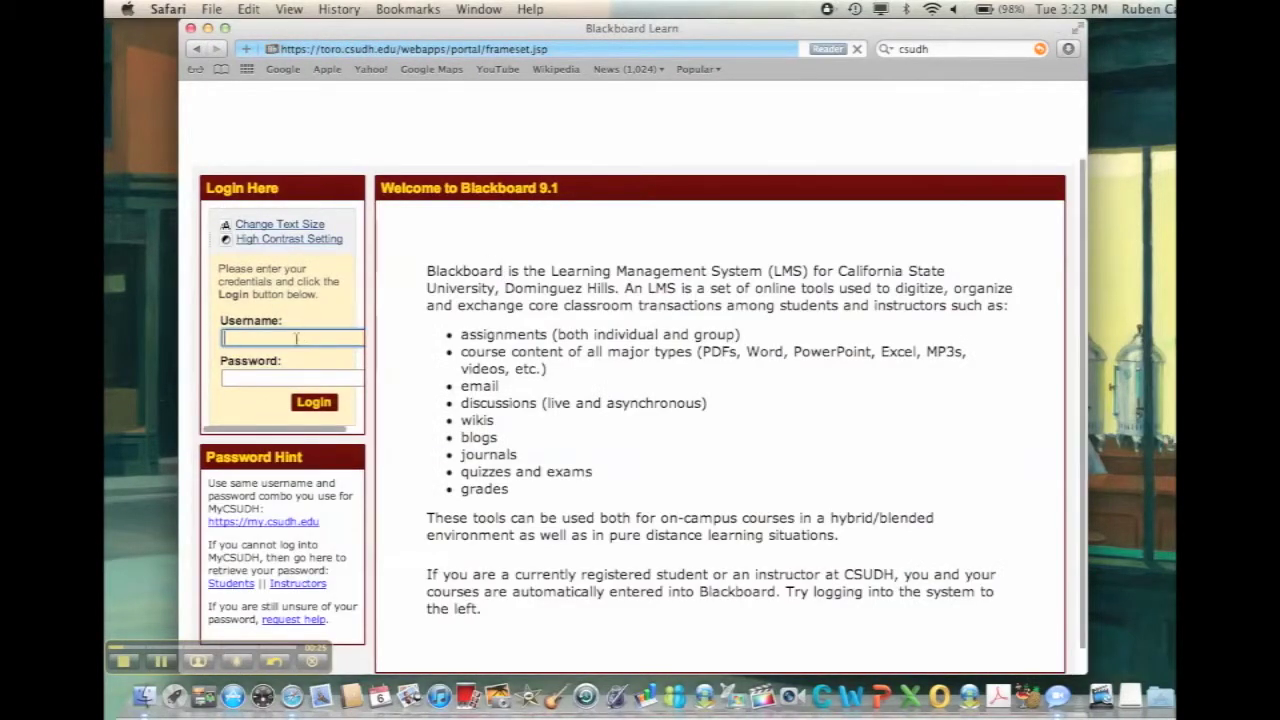
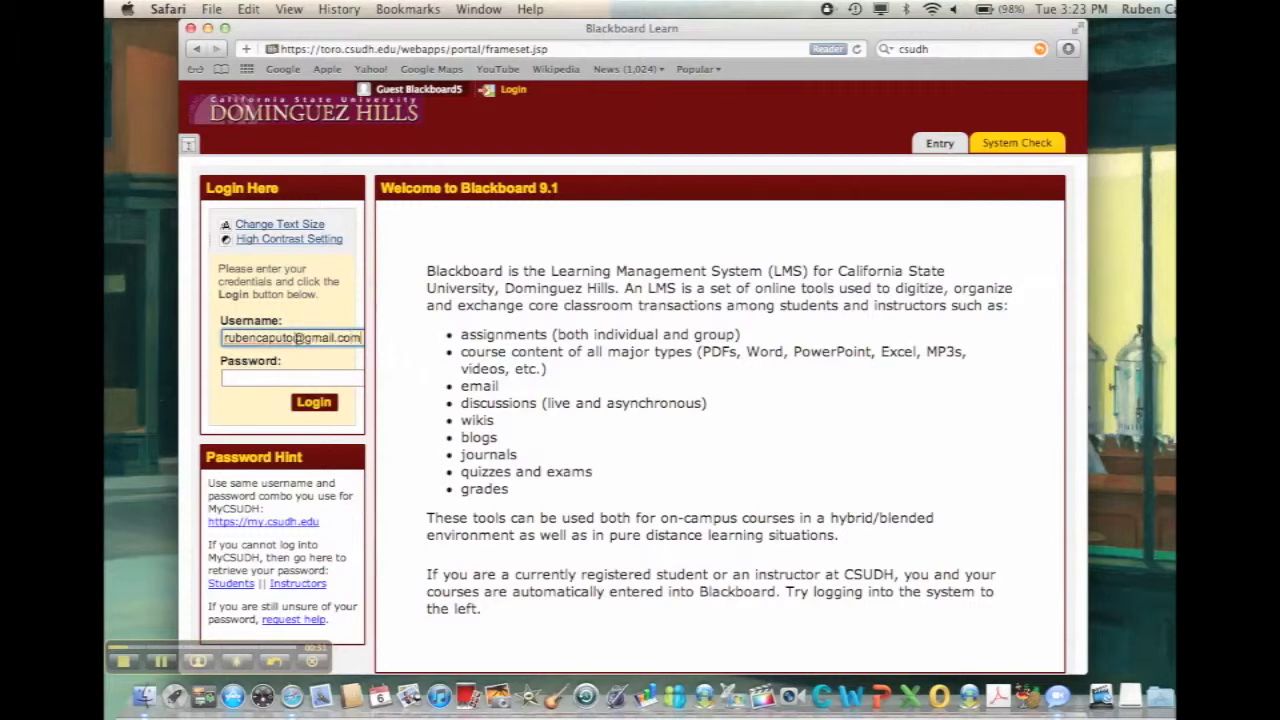
Log in to Blackboard Learn with the student's e-mail username and password
{"action": "key", "text": "Tab"}
{"action": "type", "text": "*****"}
{"action": "left_click", "coordinate": [313, 402]}
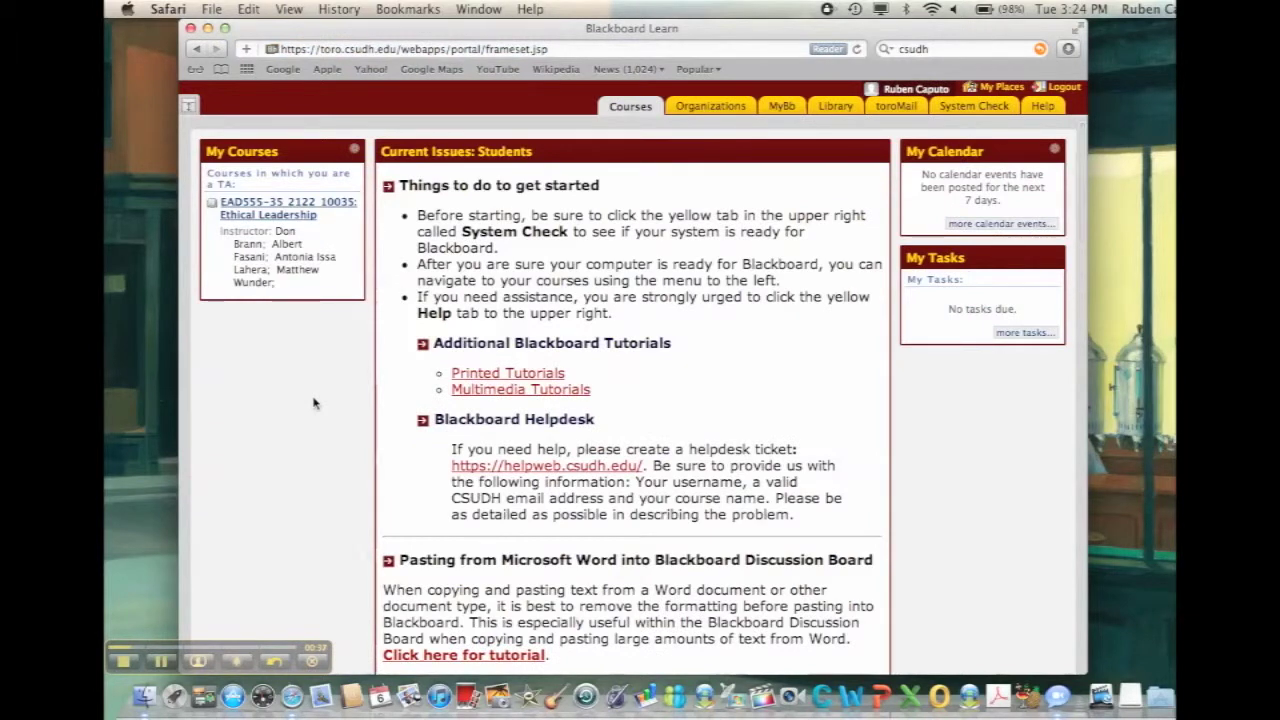
Go to the Courses area and scroll to the EAD555 Ethical Leadership course
{"action": "left_click", "coordinate": [629, 110]}
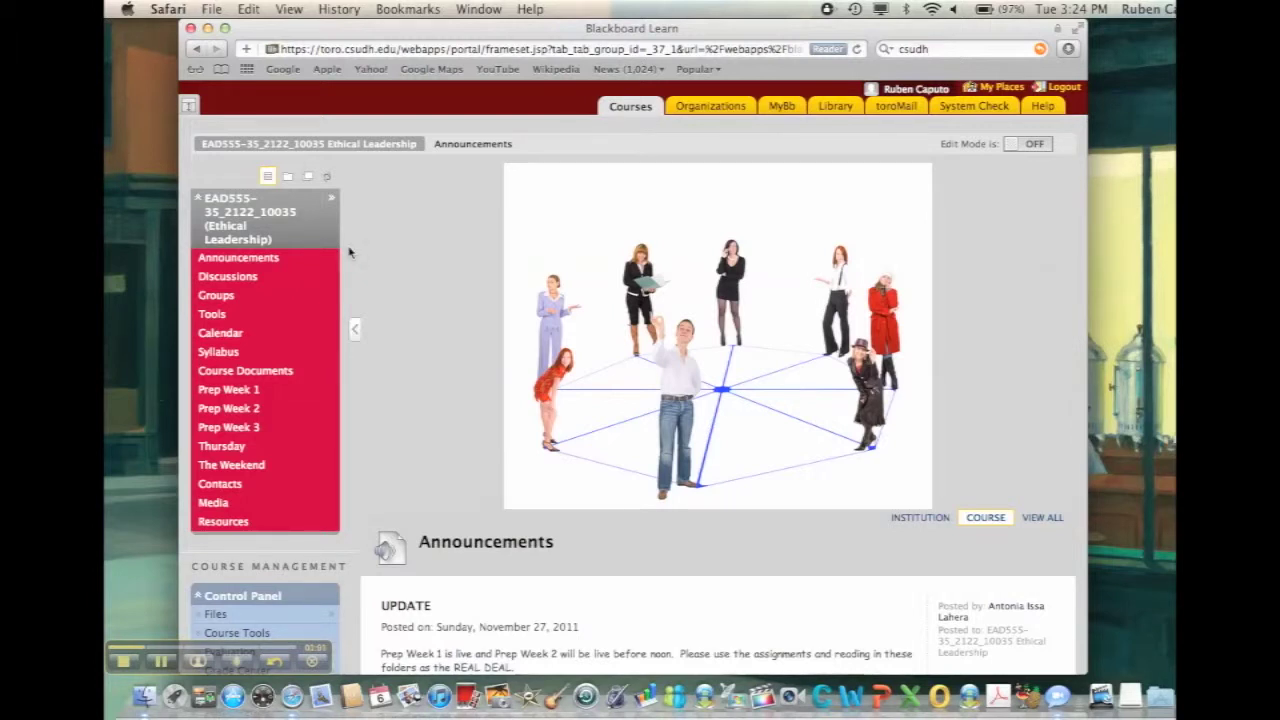
{"action": "scroll", "coordinate": [349, 252], "scroll_direction": "down", "scroll_amount": 1}
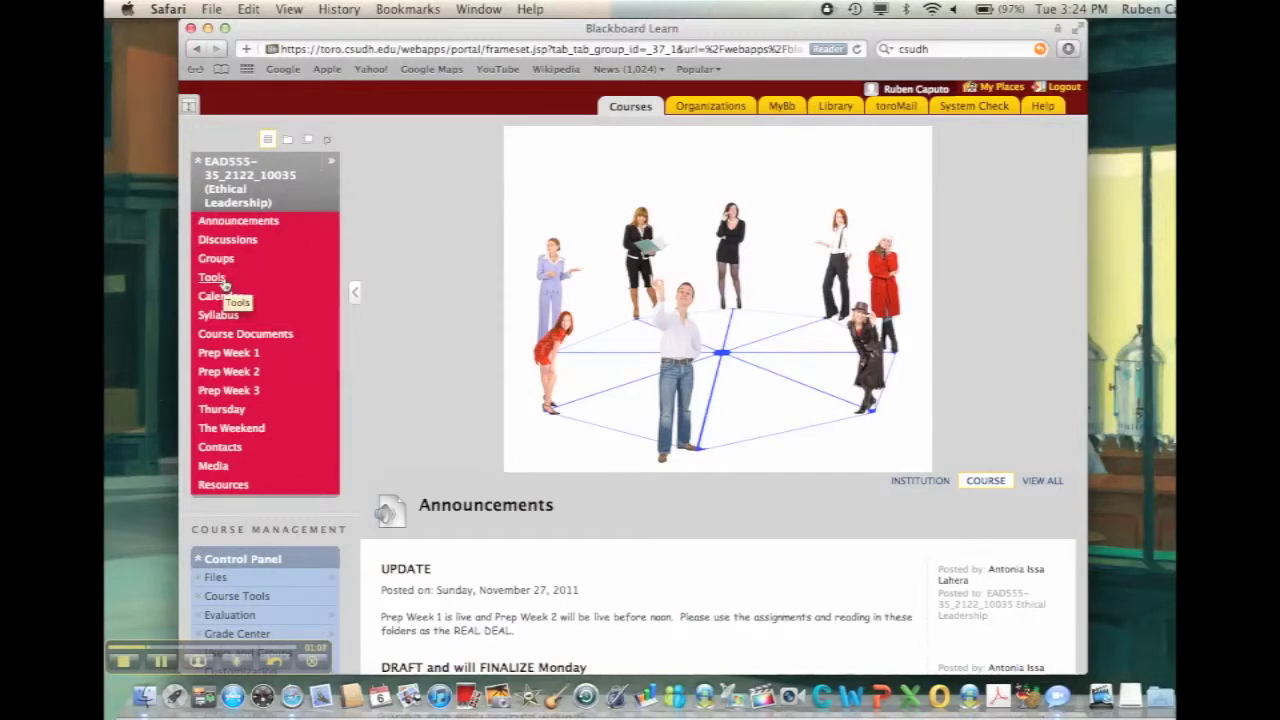
Open the course's Tools page and go into Blogs
{"action": "left_click", "coordinate": [224, 285]}
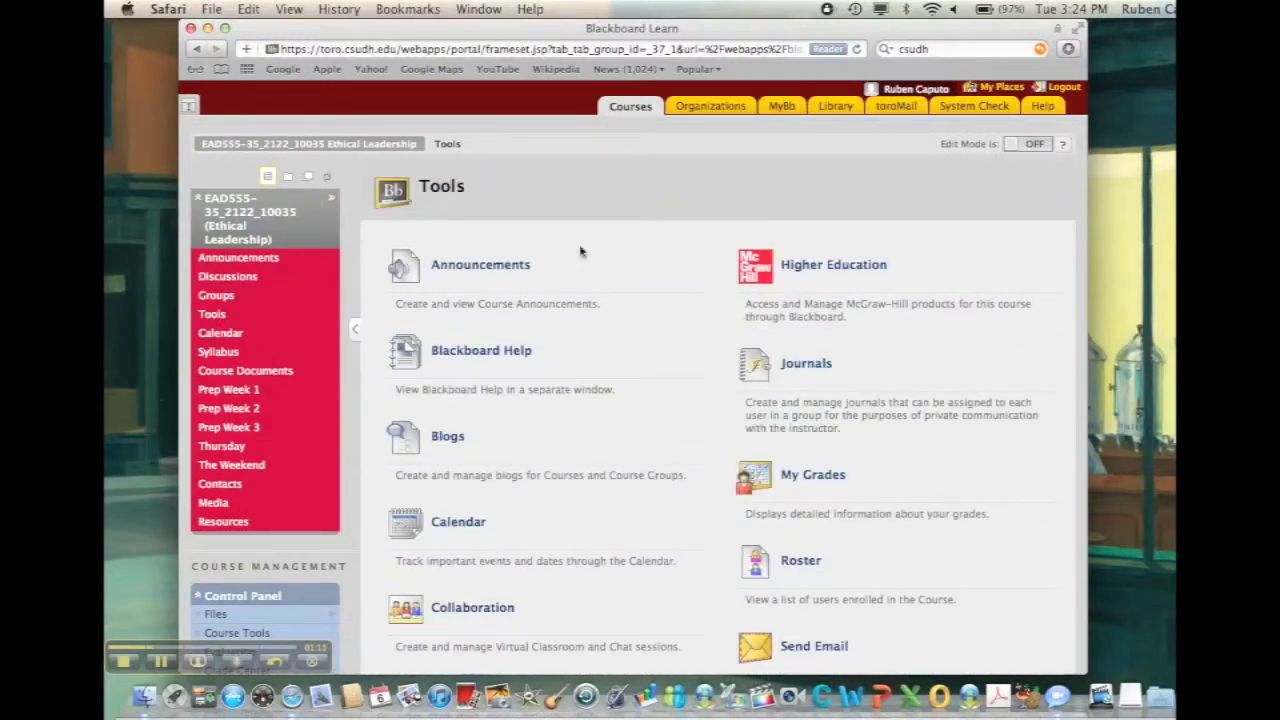
{"action": "scroll", "coordinate": [857, 490], "scroll_direction": "down", "scroll_amount": 2}
{"action": "scroll", "coordinate": [857, 490], "scroll_direction": "down", "scroll_amount": 1}
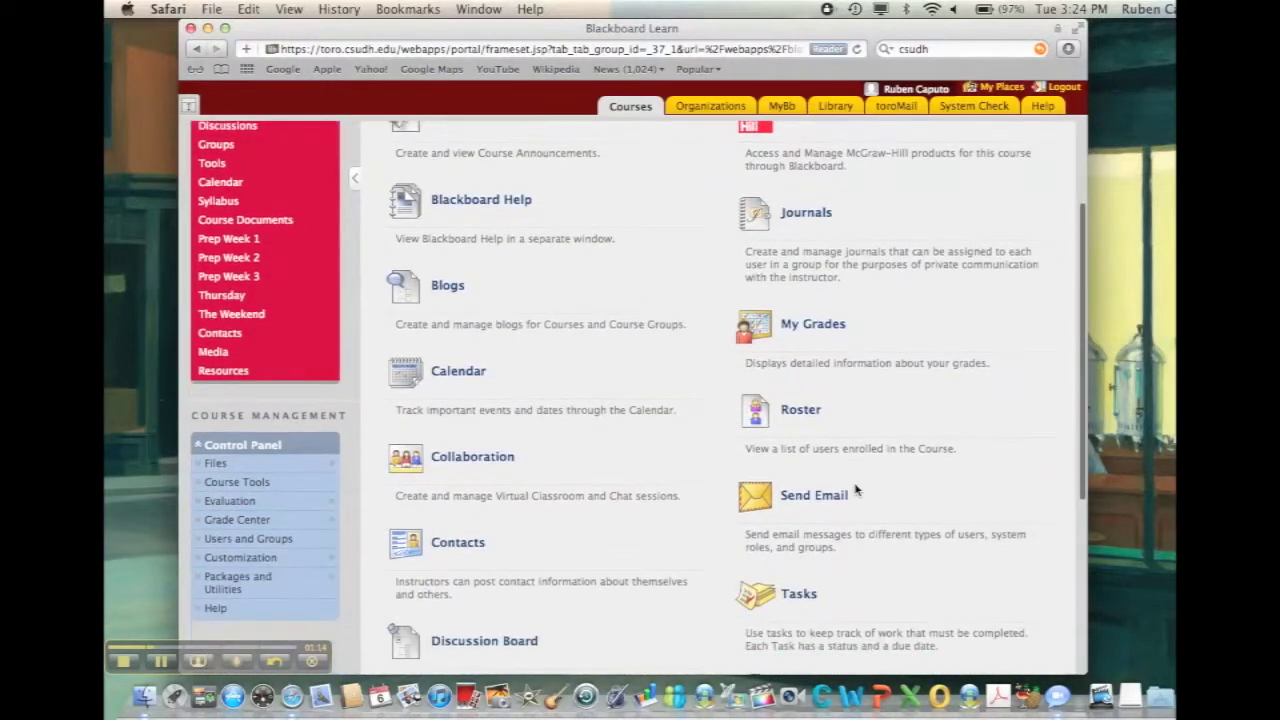
{"action": "scroll", "coordinate": [857, 490], "scroll_direction": "up", "scroll_amount": 3}
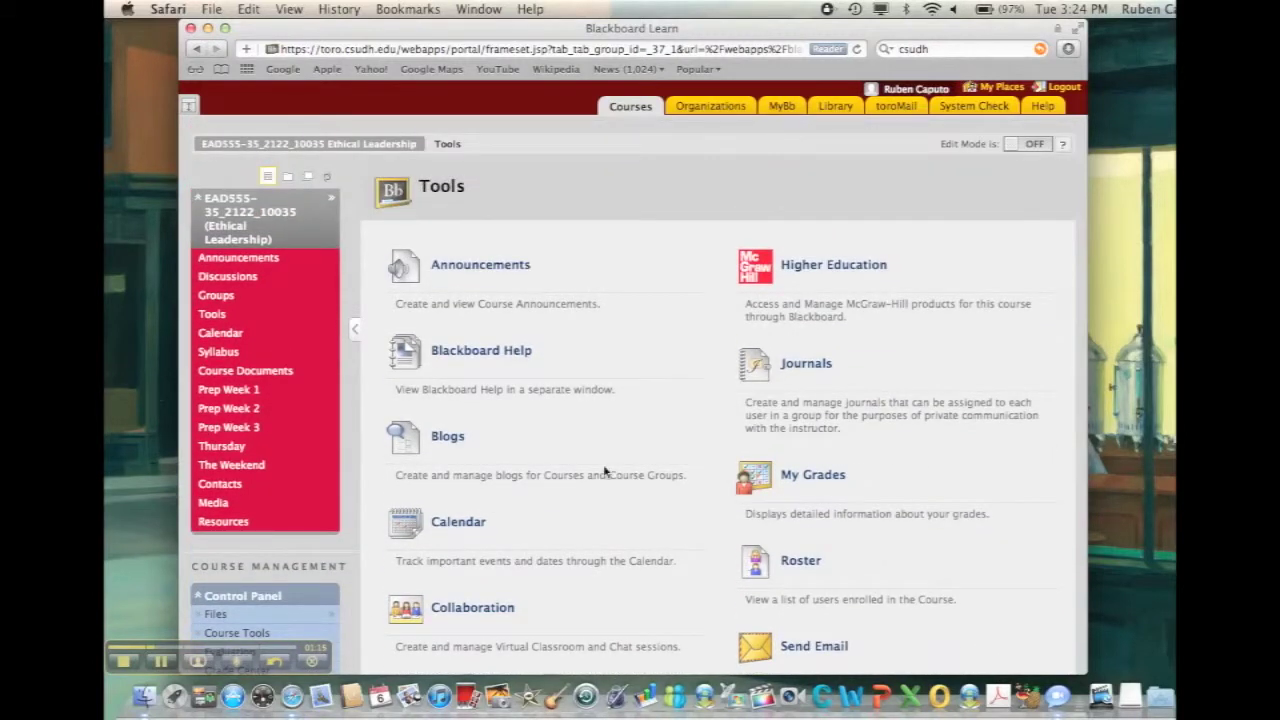
{"action": "left_click", "coordinate": [448, 438]}
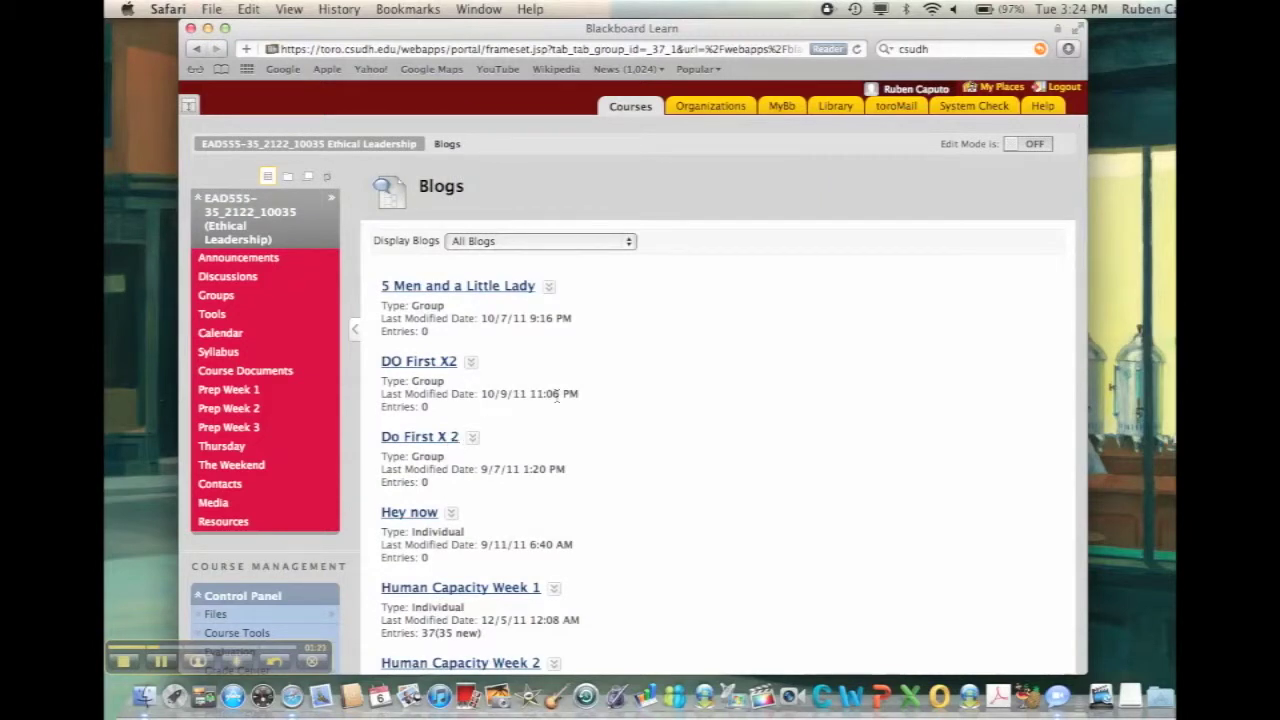
Highlight Human Capacity Week 1's 37 entries in the blog list, then open that blog
{"action": "scroll", "coordinate": [557, 398], "scroll_direction": "down", "scroll_amount": 2}
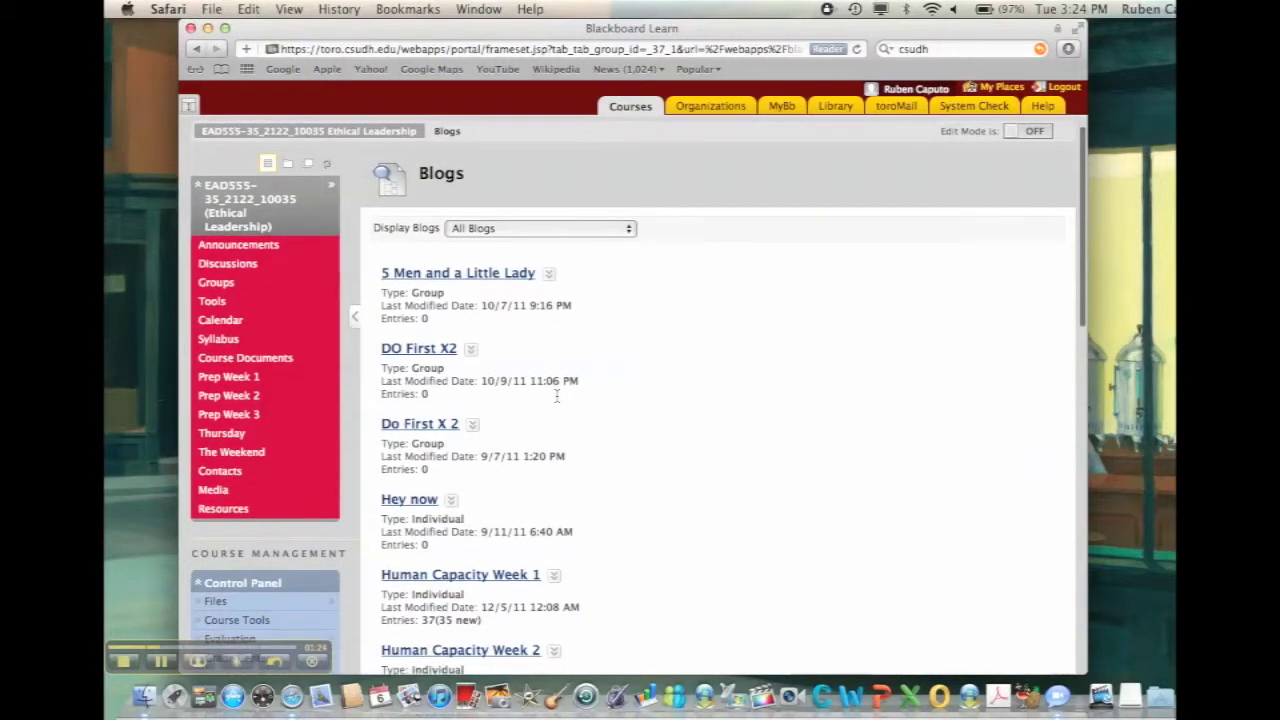
{"action": "scroll", "coordinate": [557, 397], "scroll_direction": "down", "scroll_amount": 6}
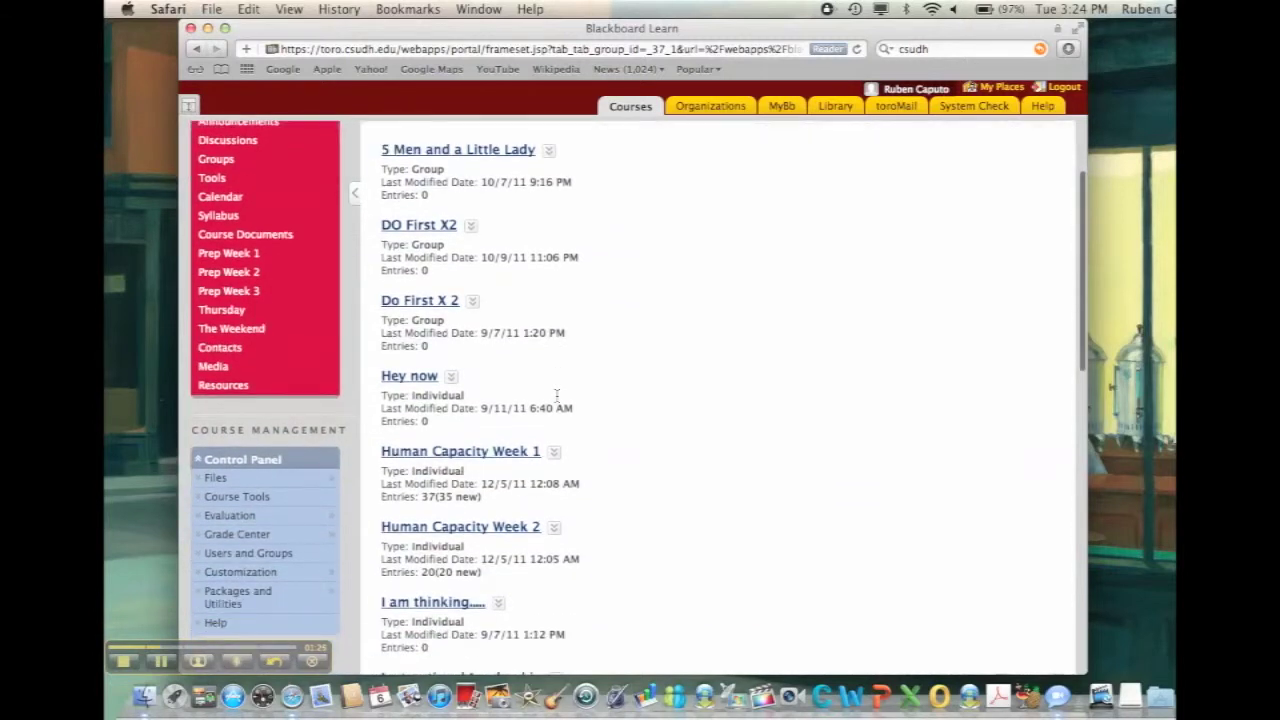
{"action": "scroll", "coordinate": [571, 420], "scroll_direction": "up", "scroll_amount": 4}
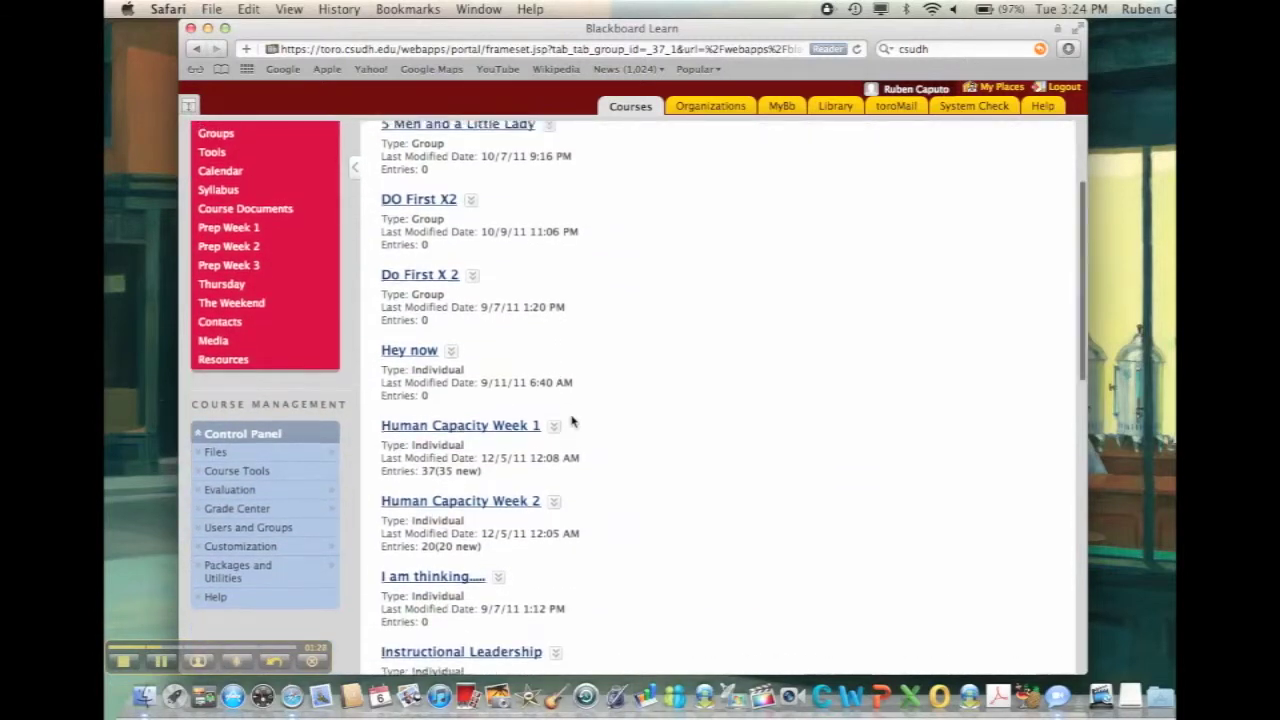
{"action": "scroll", "coordinate": [572, 421], "scroll_direction": "down", "scroll_amount": 3}
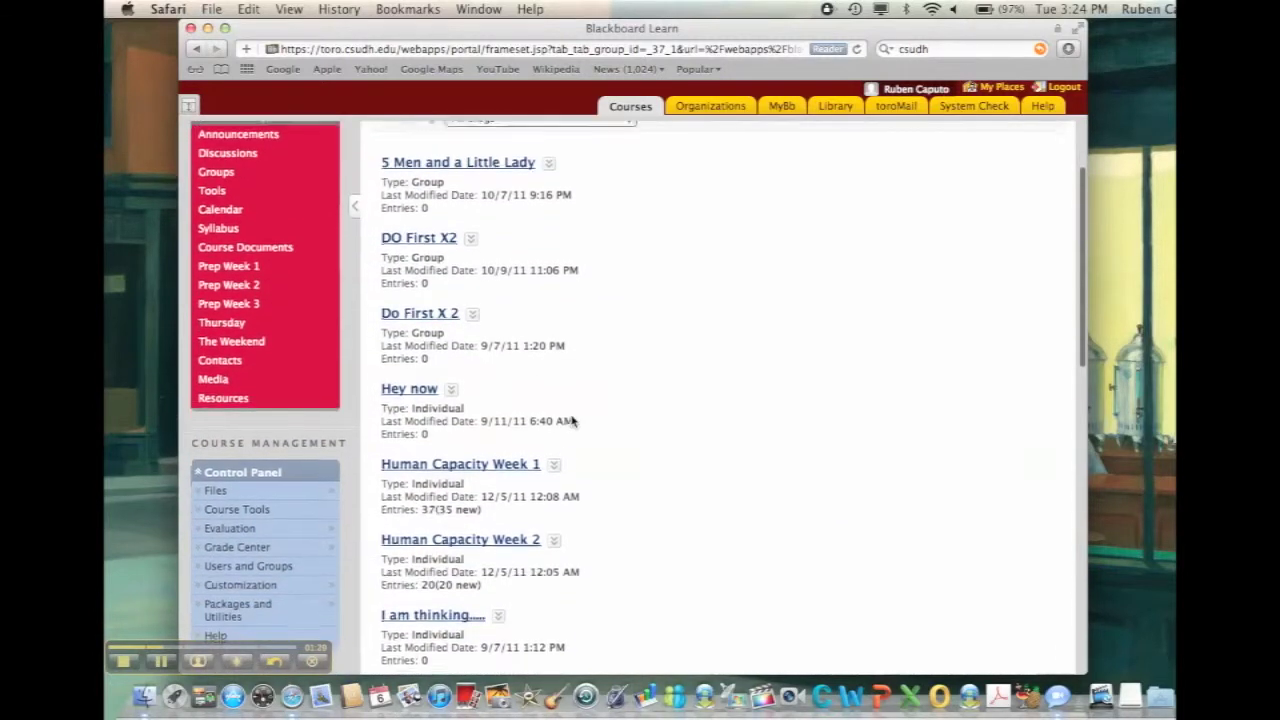
{"action": "scroll", "coordinate": [574, 429], "scroll_direction": "down", "scroll_amount": 2}
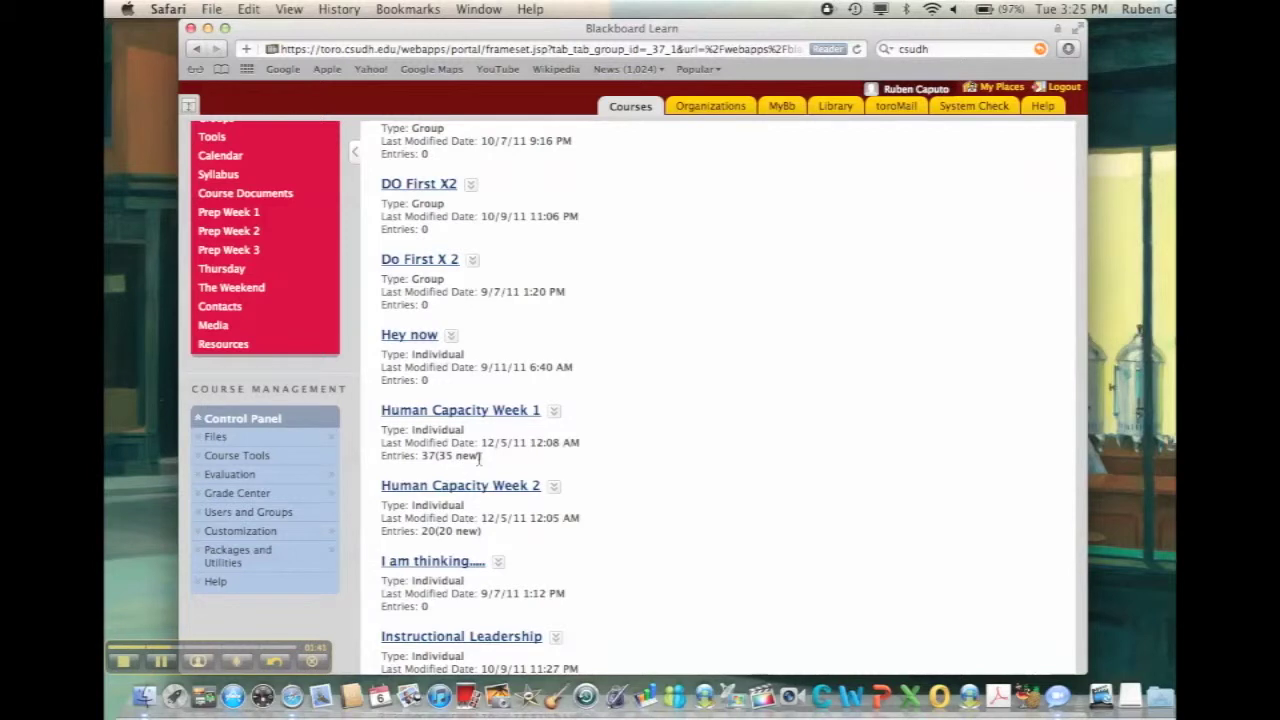
{"action": "left_click_drag", "start_coordinate": [481, 457], "coordinate": [403, 461]}
{"action": "left_click", "coordinate": [447, 470]}
{"action": "left_click", "coordinate": [480, 418]}
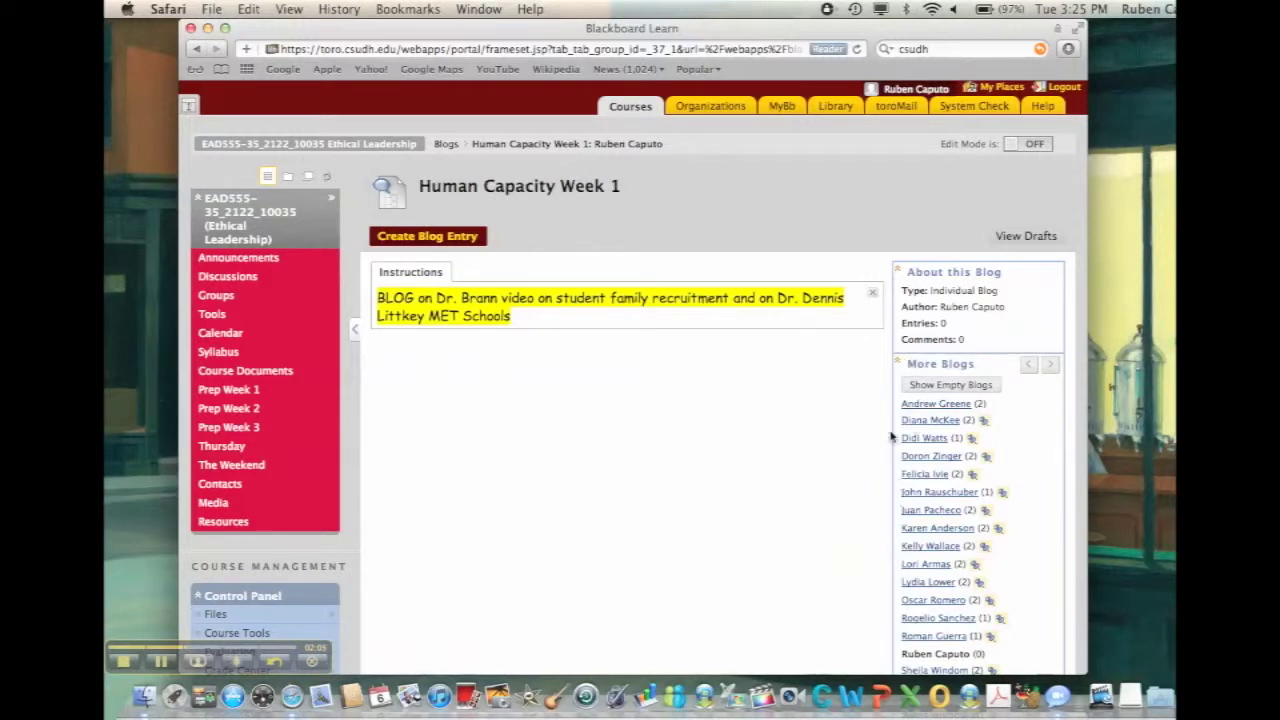
{"action": "scroll", "coordinate": [858, 460], "scroll_direction": "down", "scroll_amount": 3}
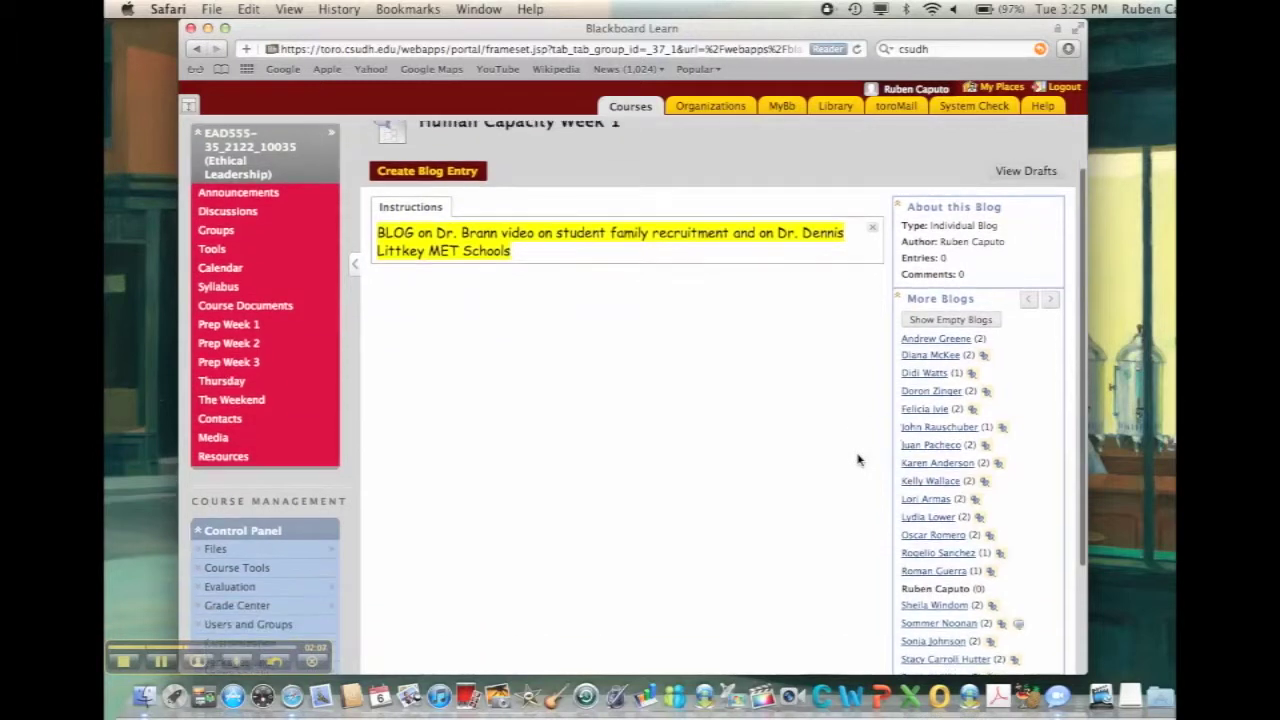
{"action": "scroll", "coordinate": [858, 460], "scroll_direction": "down", "scroll_amount": 3}
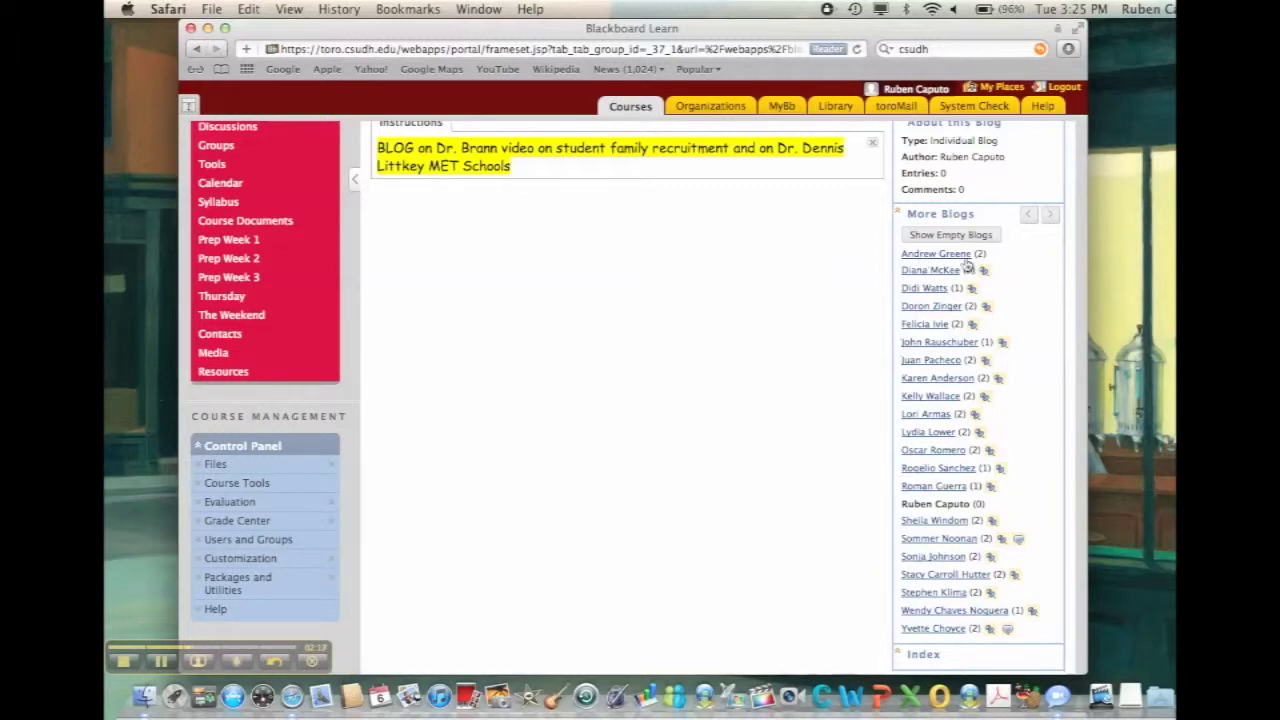
{"action": "left_click", "coordinate": [965, 258]}
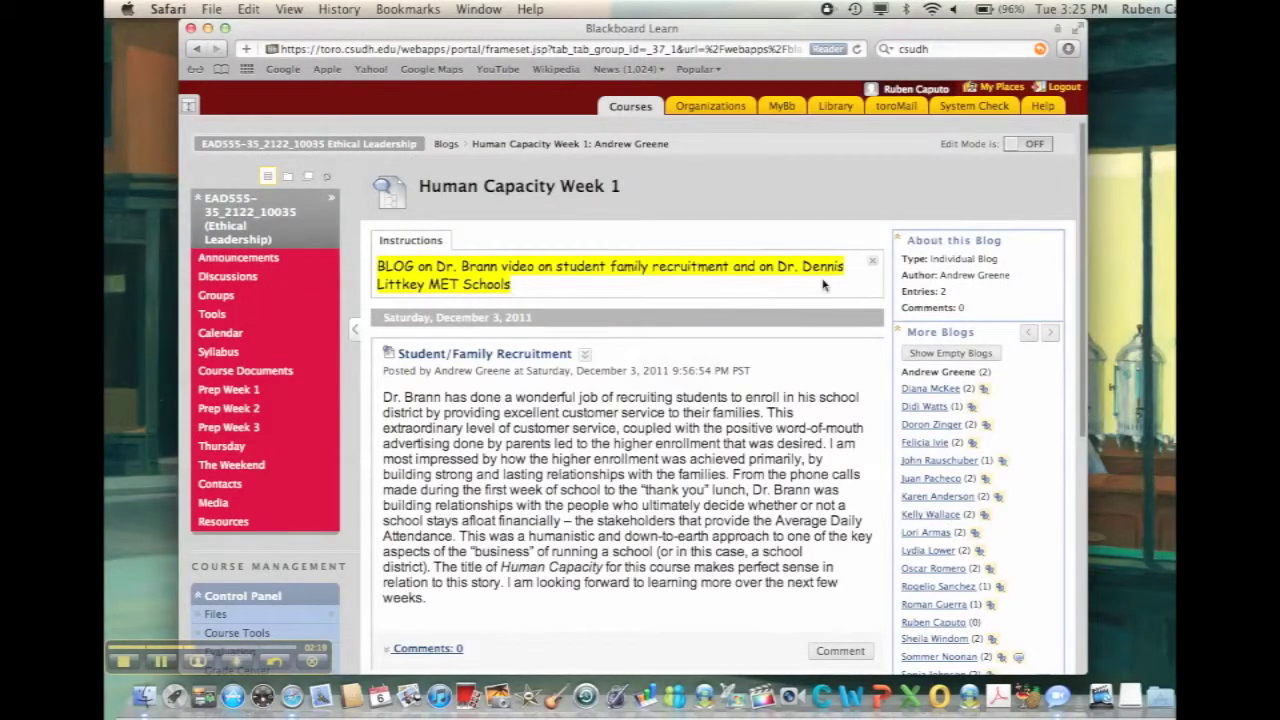
Scroll through the classmate's Student/Family Recruitment and Littkey posts, each with 0 comments
{"action": "scroll", "coordinate": [823, 285], "scroll_direction": "down", "scroll_amount": 3}
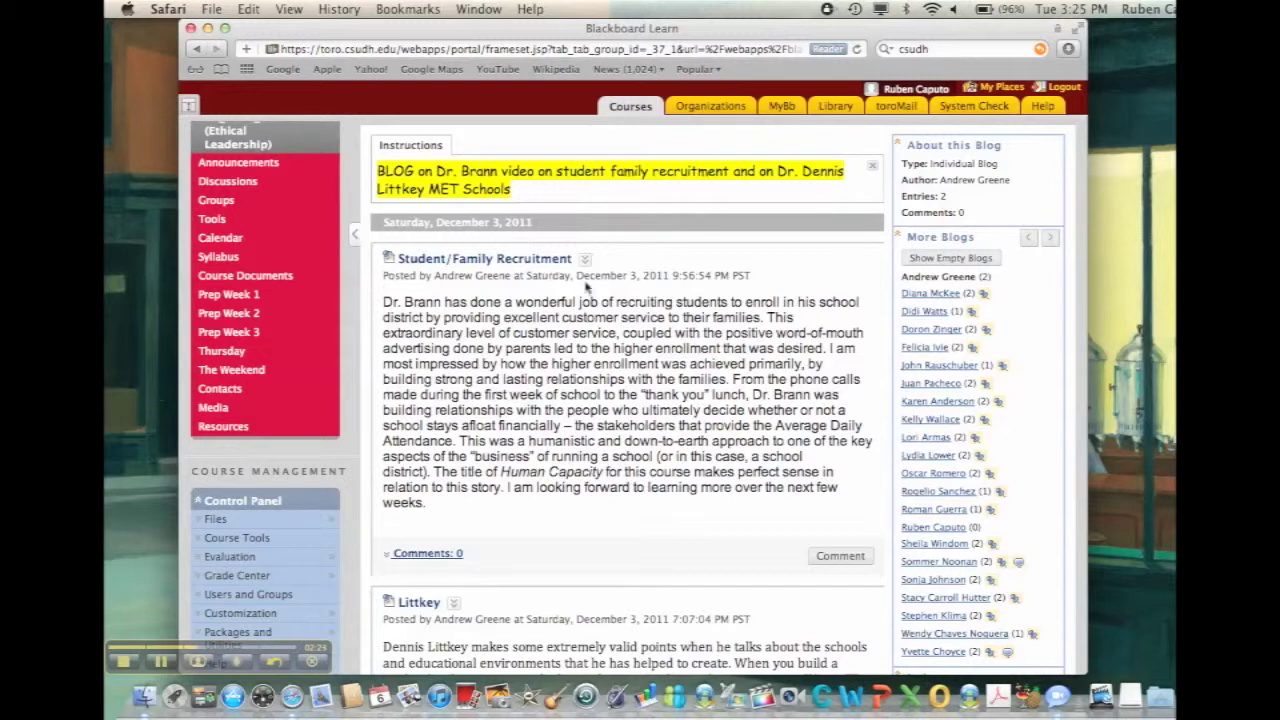
{"action": "scroll", "coordinate": [586, 287], "scroll_direction": "down", "scroll_amount": 2}
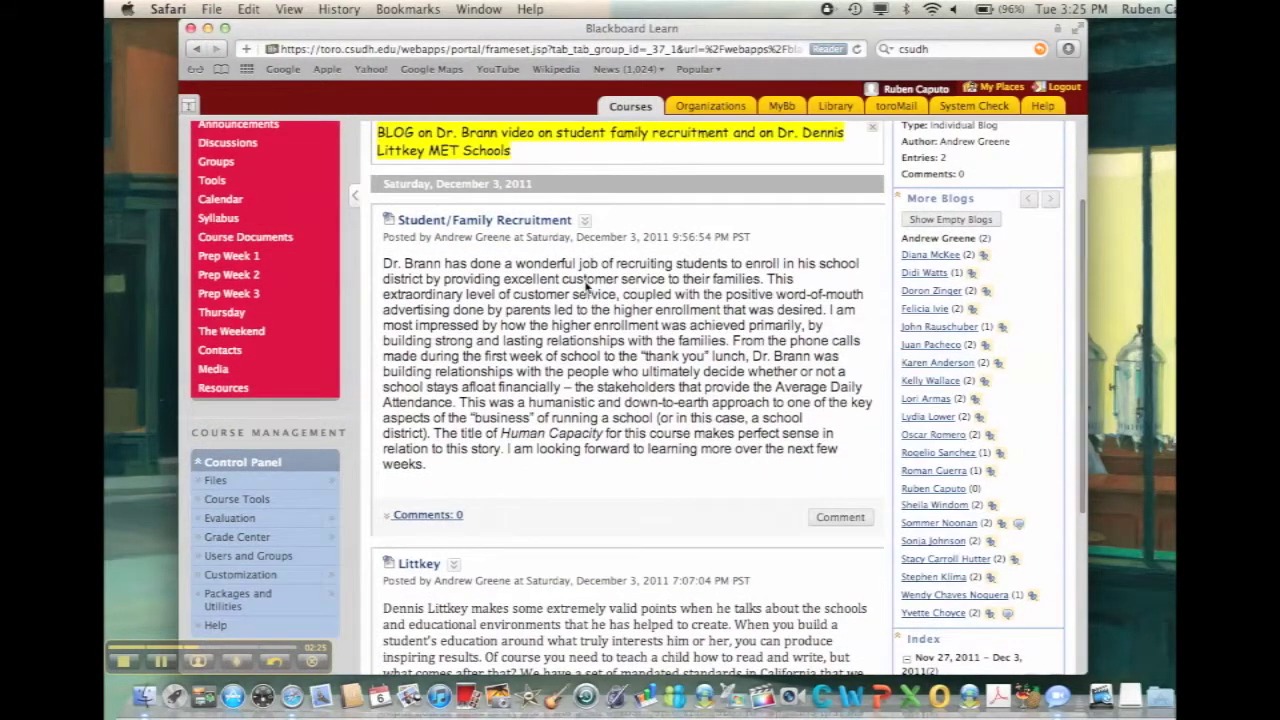
{"action": "scroll", "coordinate": [586, 287], "scroll_direction": "down", "scroll_amount": 2}
{"action": "scroll", "coordinate": [586, 287], "scroll_direction": "down", "scroll_amount": 2}
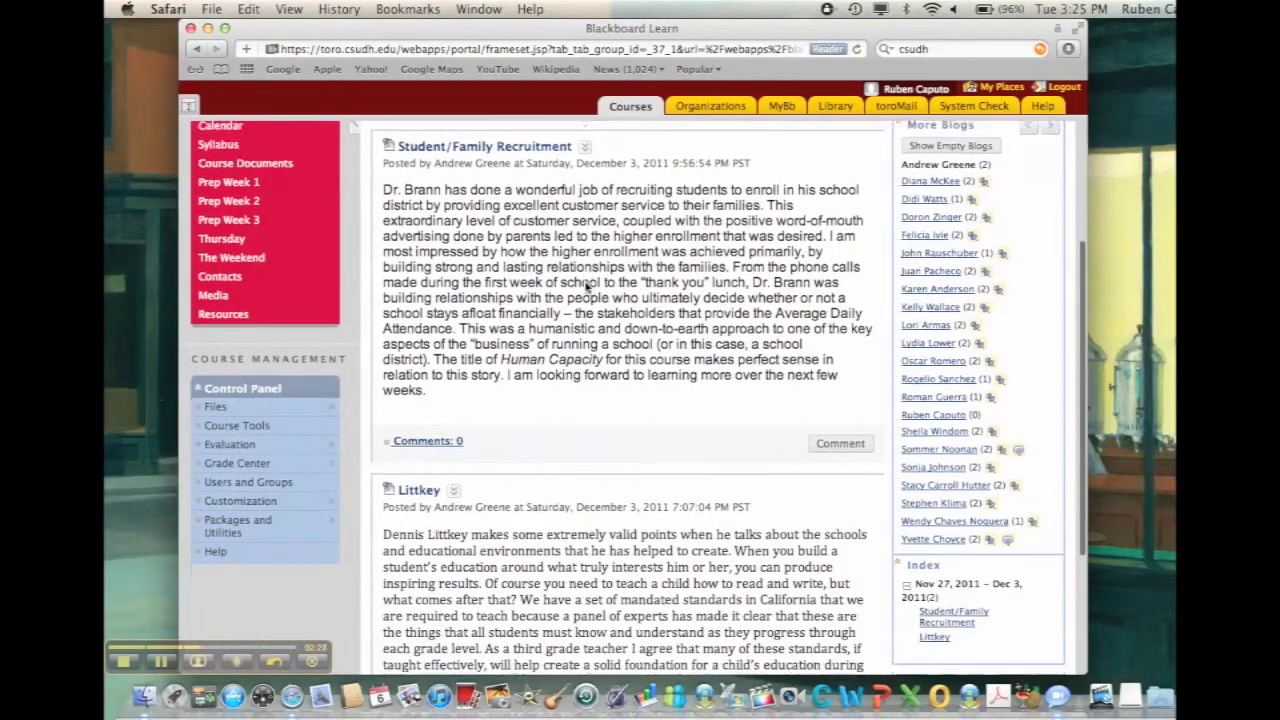
{"action": "scroll", "coordinate": [586, 287], "scroll_direction": "down", "scroll_amount": 5}
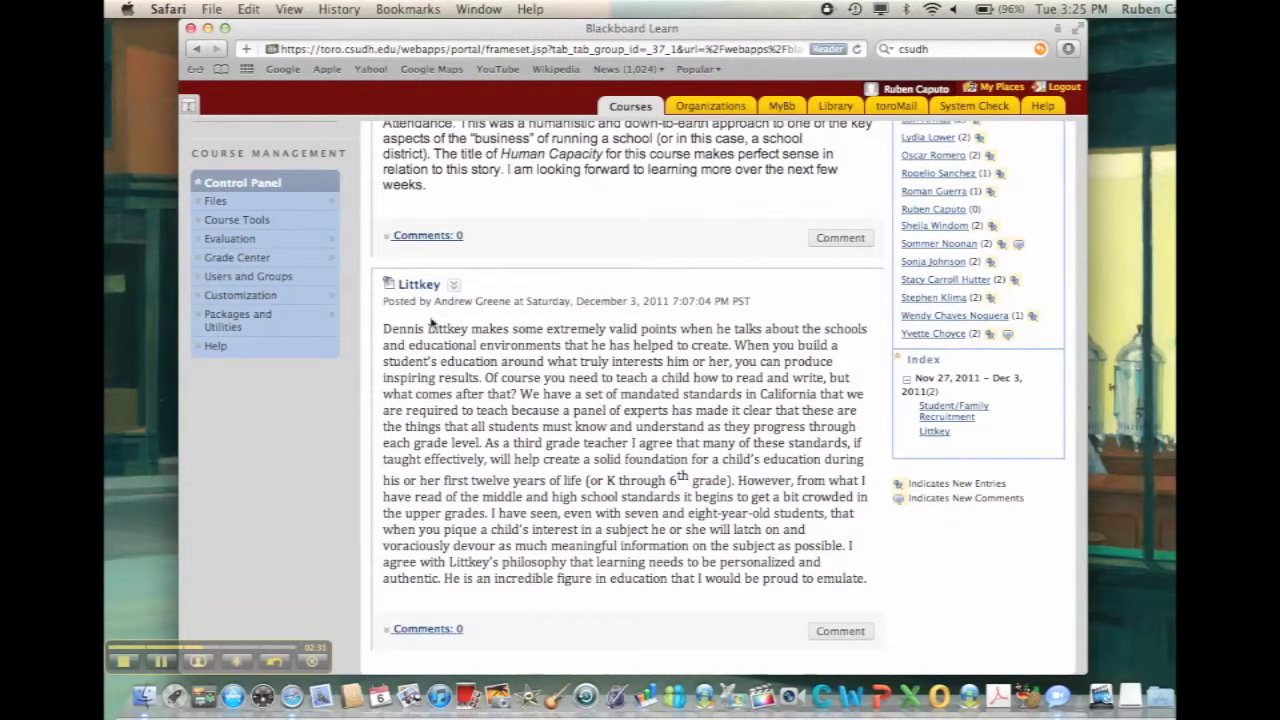
{"action": "scroll", "coordinate": [518, 356], "scroll_direction": "up", "scroll_amount": 7}
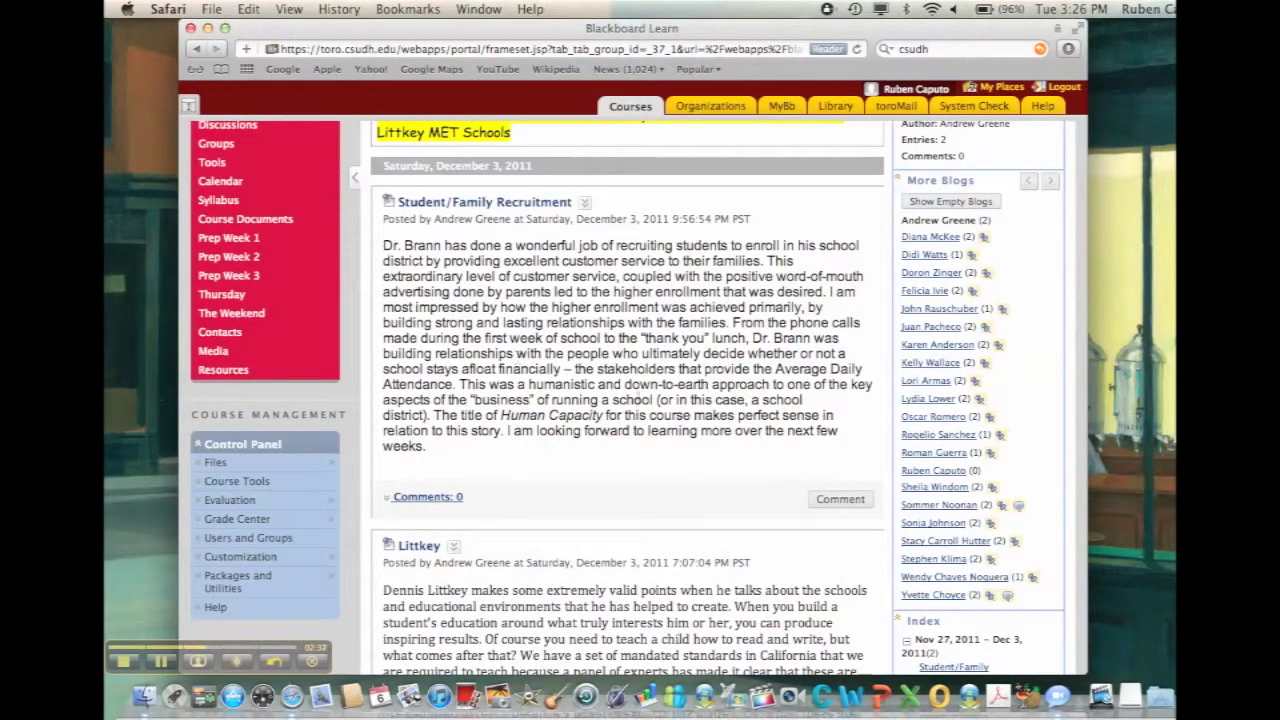
{"action": "left_click", "coordinate": [824, 499]}
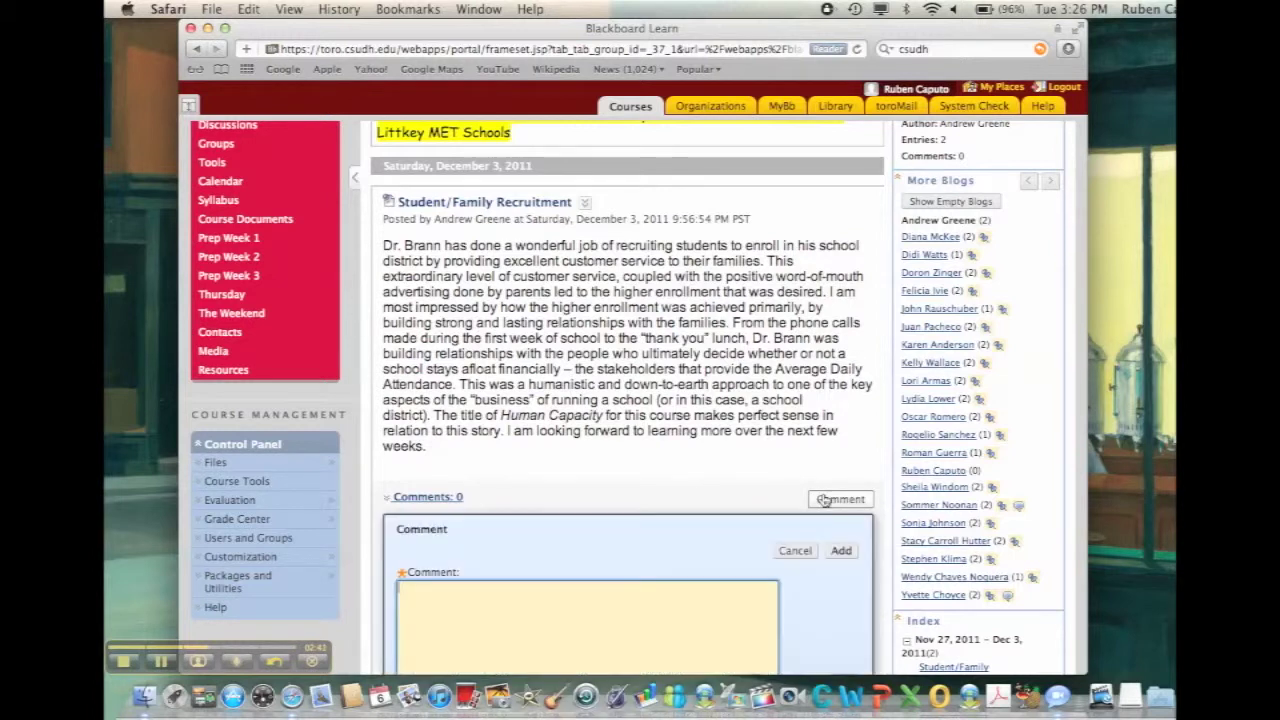
{"action": "scroll", "coordinate": [716, 516], "scroll_direction": "down", "scroll_amount": 4}
{"action": "scroll", "coordinate": [716, 516], "scroll_direction": "down", "scroll_amount": 2}
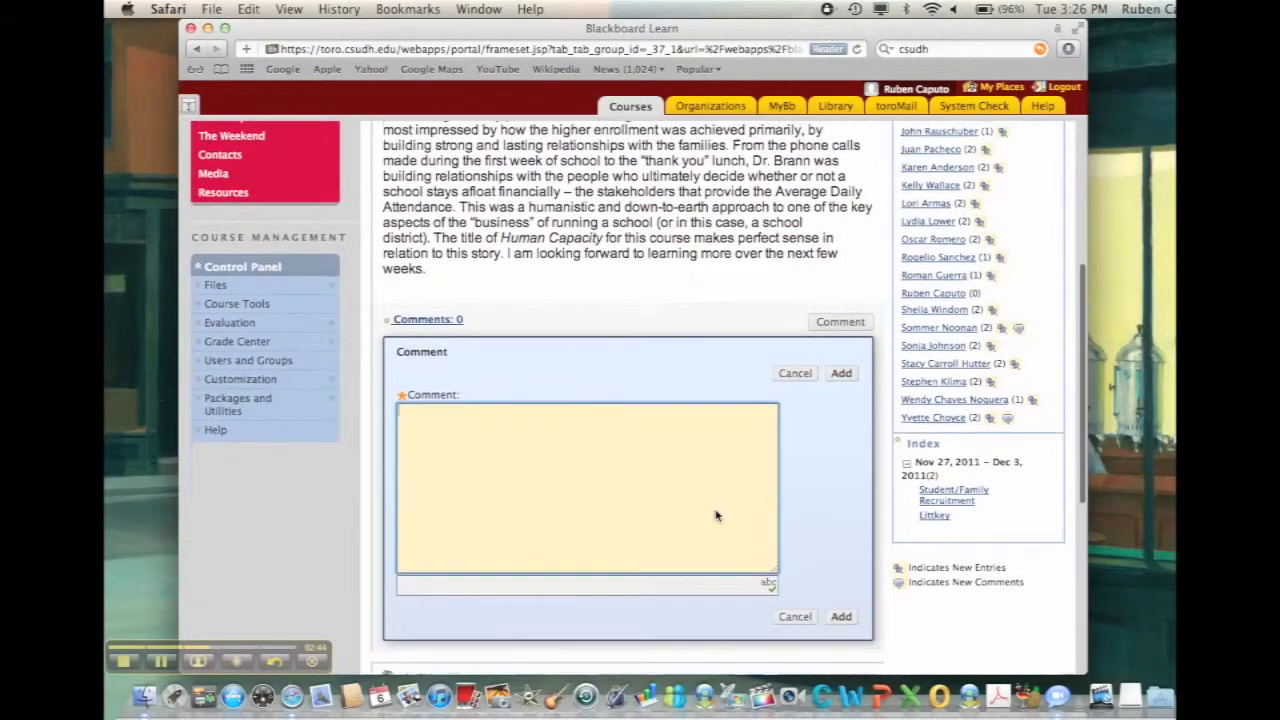
{"action": "scroll", "coordinate": [713, 535], "scroll_direction": "down", "scroll_amount": 2}
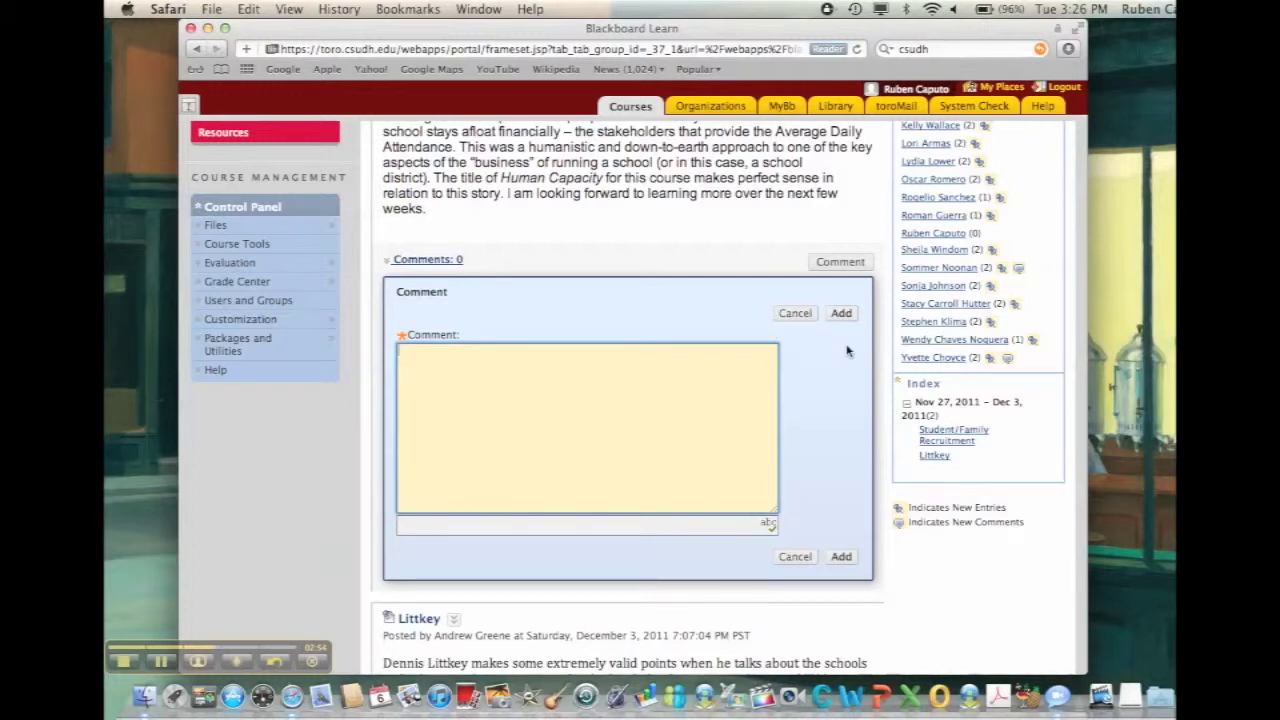
{"action": "scroll", "coordinate": [847, 351], "scroll_direction": "up", "scroll_amount": 1}
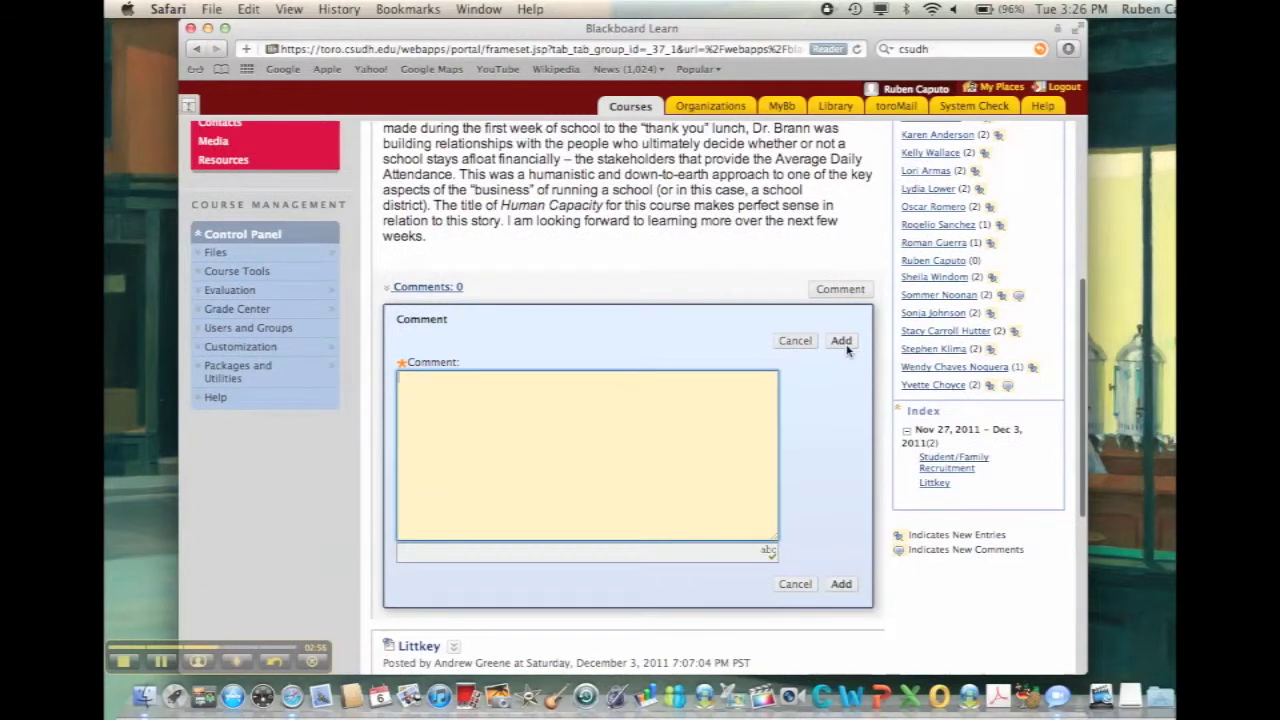
{"action": "scroll", "coordinate": [788, 313], "scroll_direction": "up", "scroll_amount": 3}
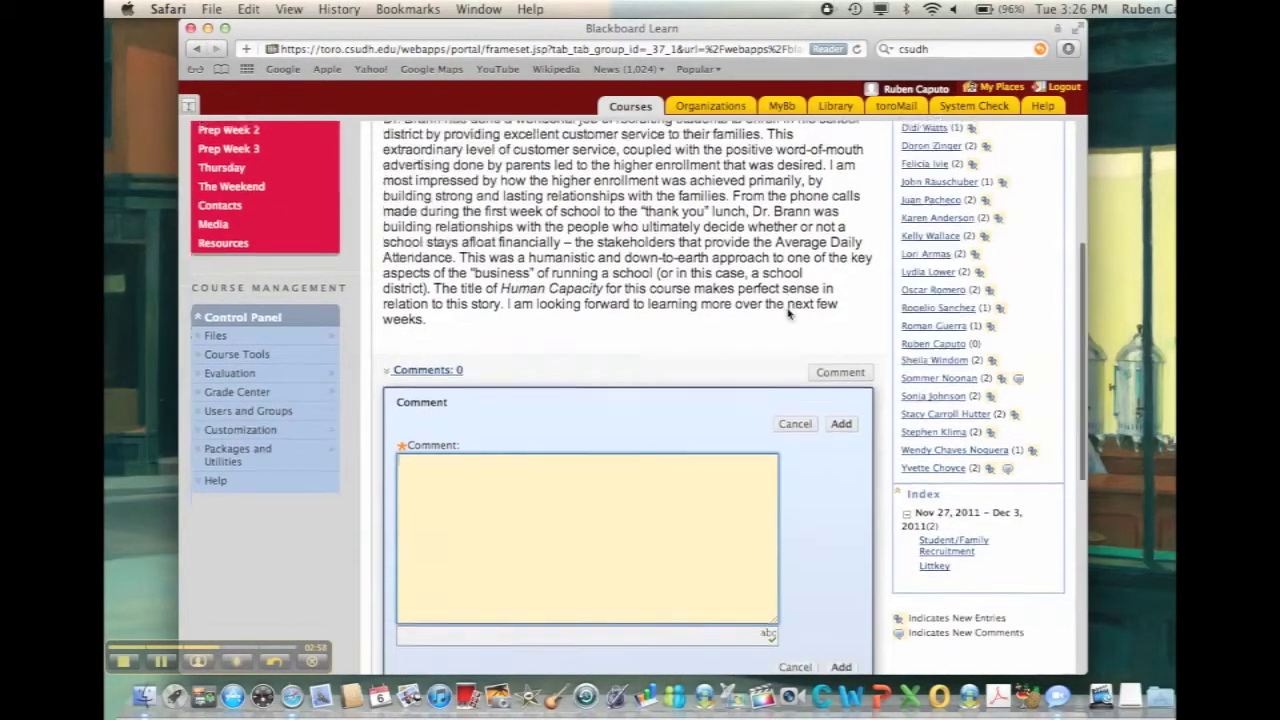
{"action": "scroll", "coordinate": [788, 313], "scroll_direction": "down", "scroll_amount": 8}
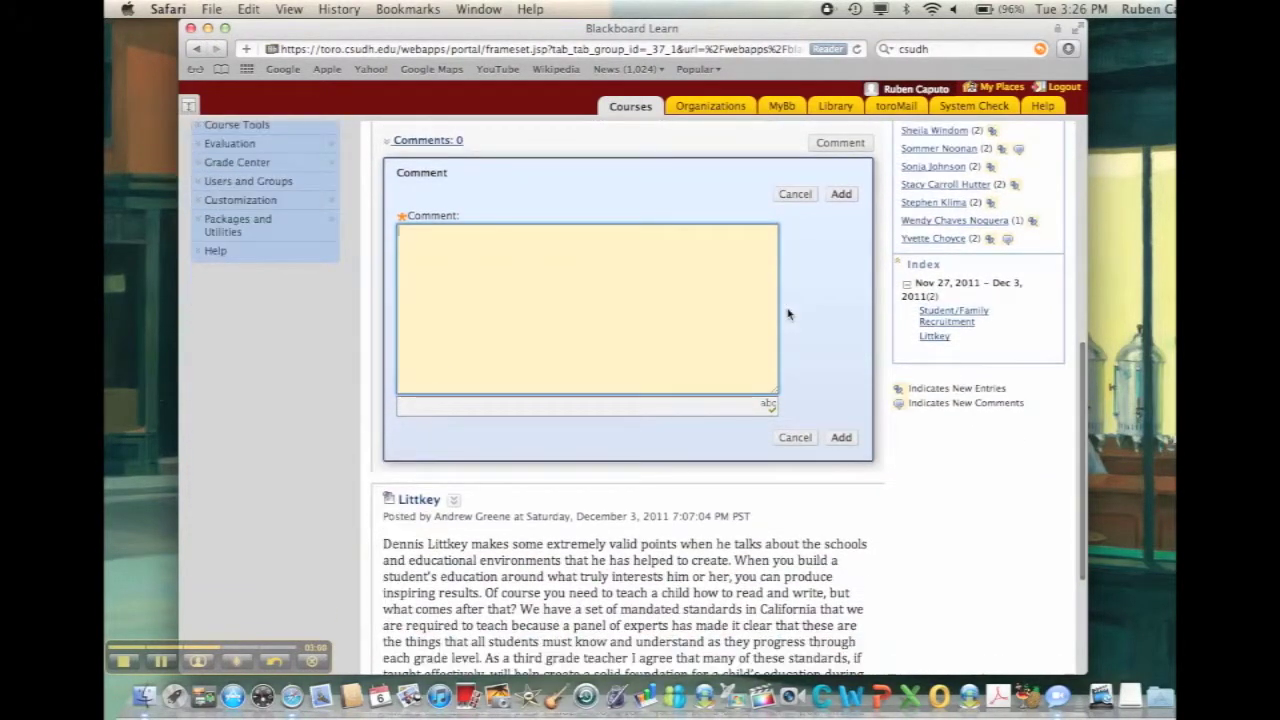
{"action": "left_click", "coordinate": [795, 437]}
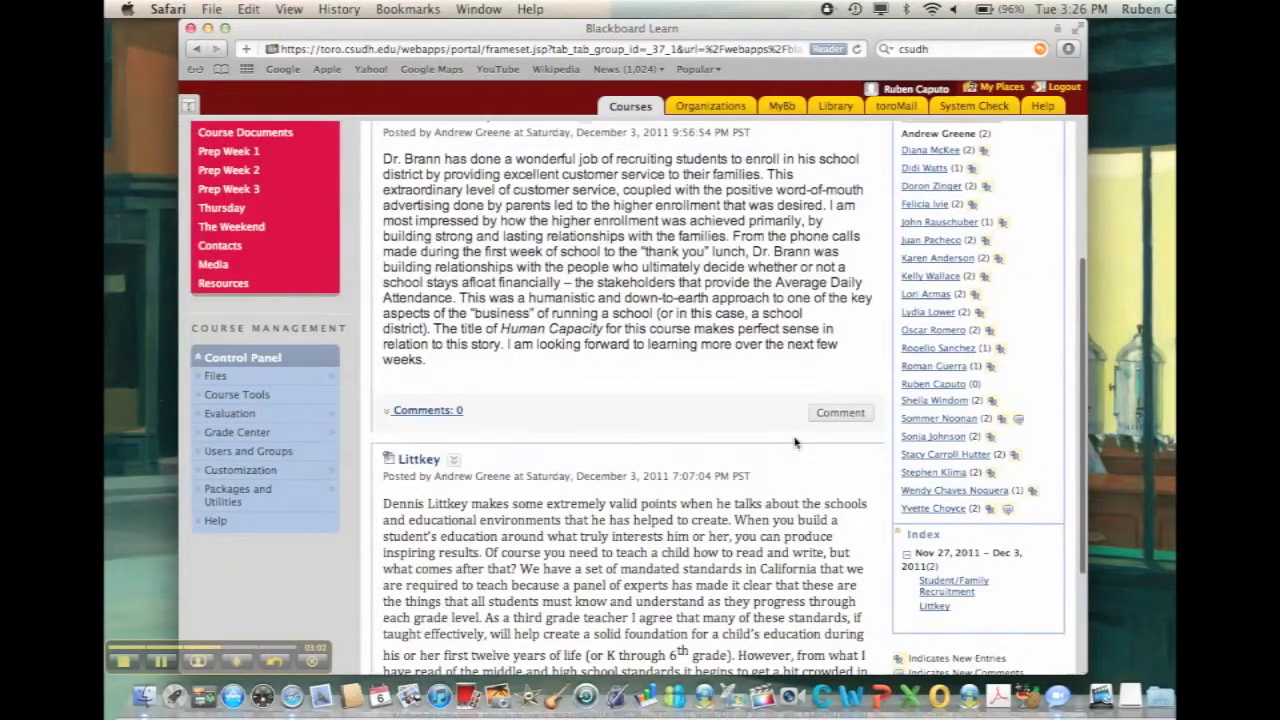
{"action": "scroll", "coordinate": [795, 442], "scroll_direction": "up", "scroll_amount": 5}
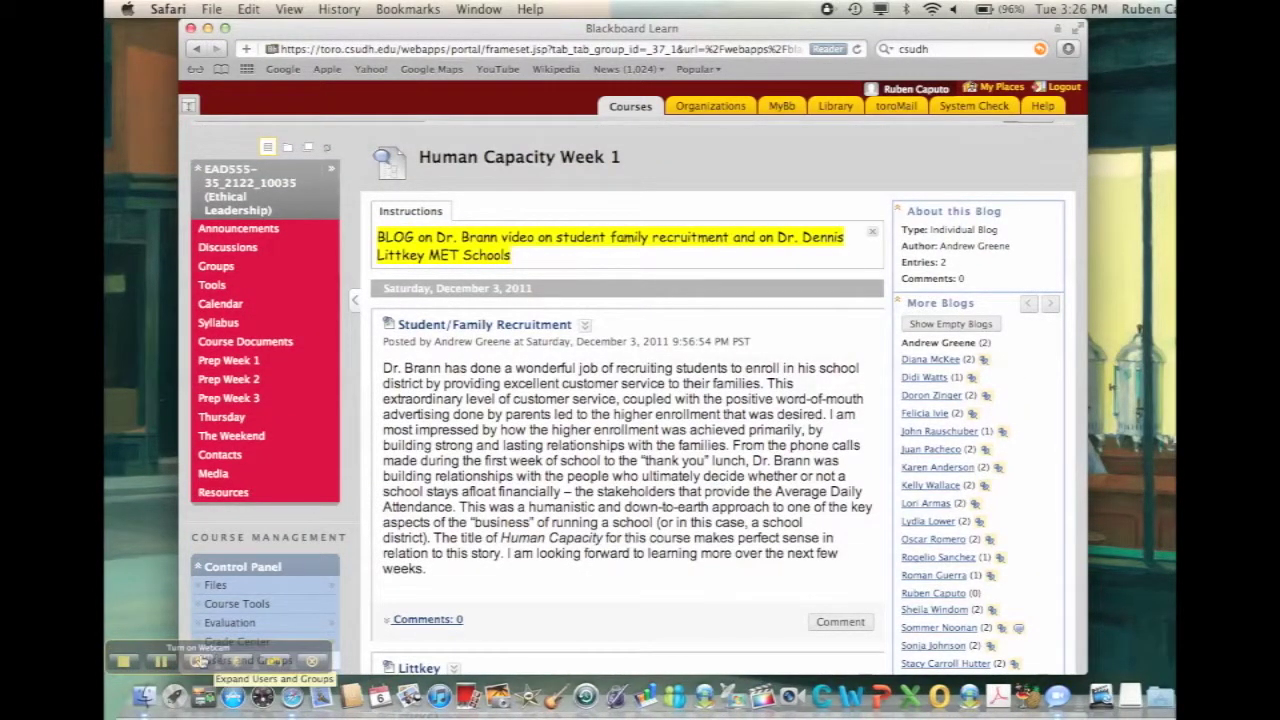
{"action": "left_click", "coordinate": [198, 661]}
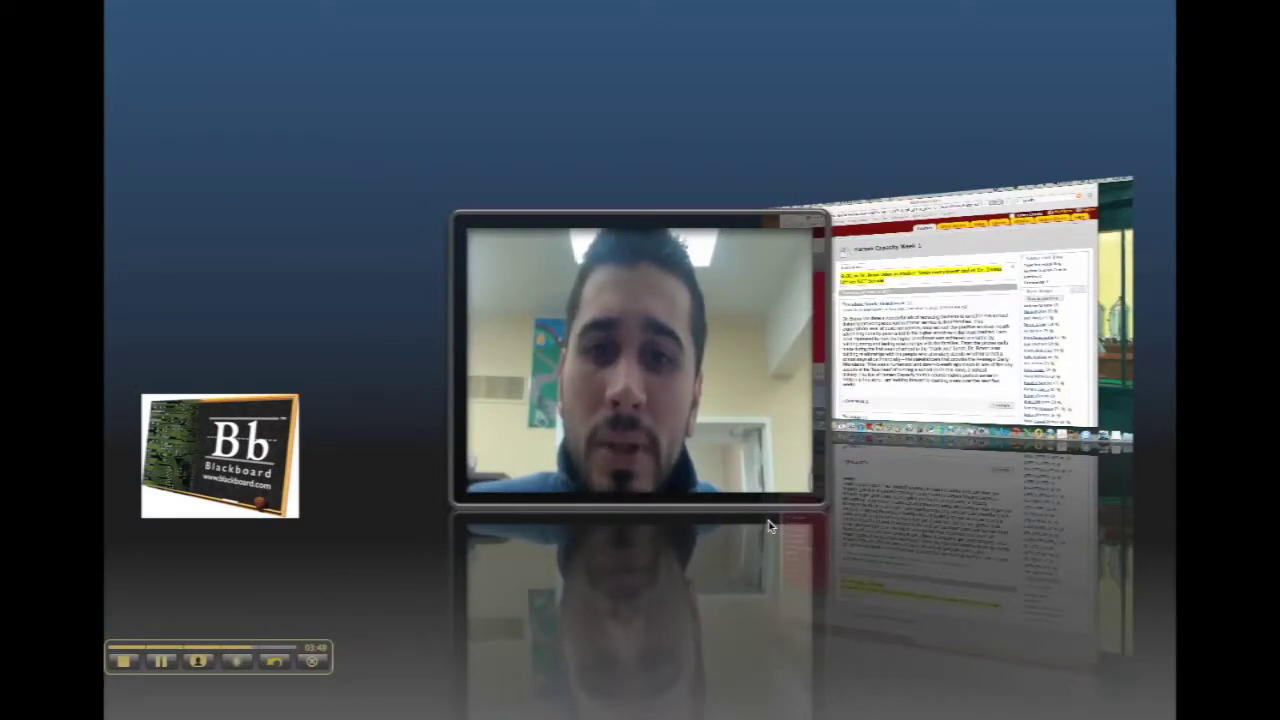